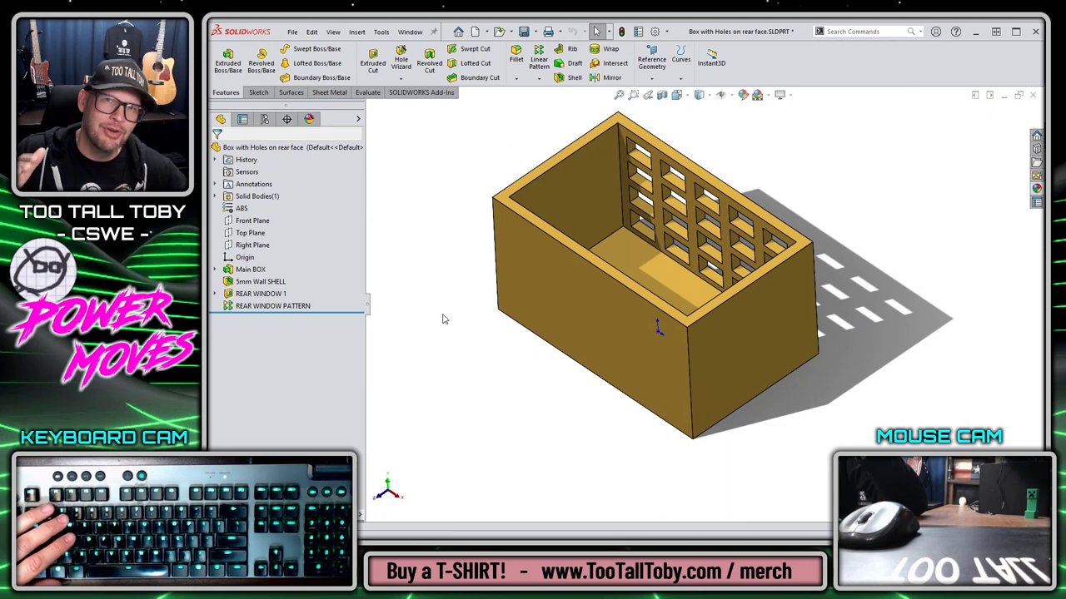
Look up what Verification on rebuild (advanced body checking) controls on the Performance options page
click(655, 32)
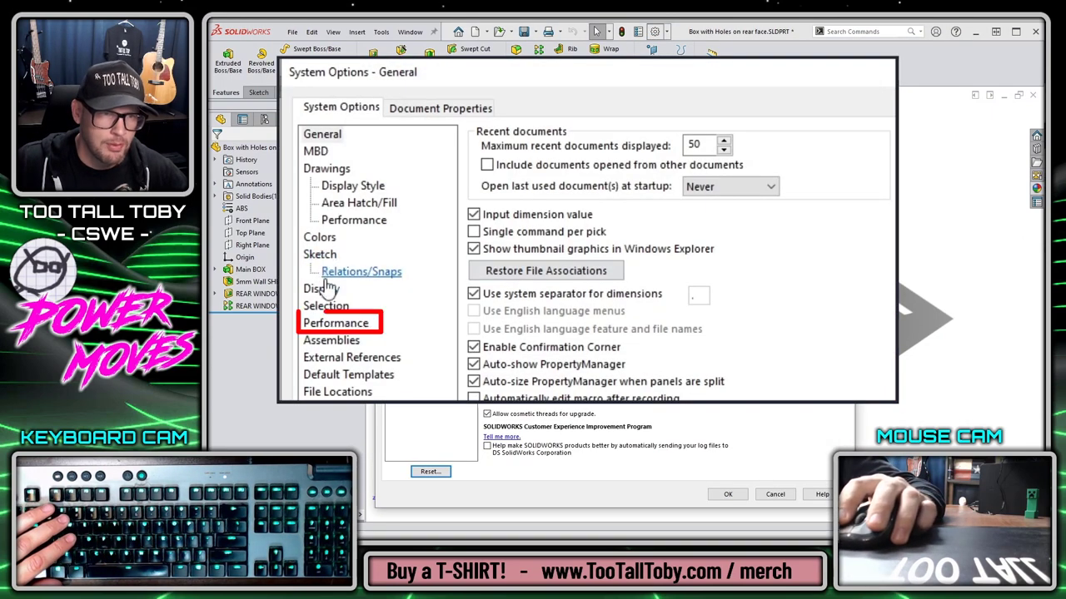
click(336, 323)
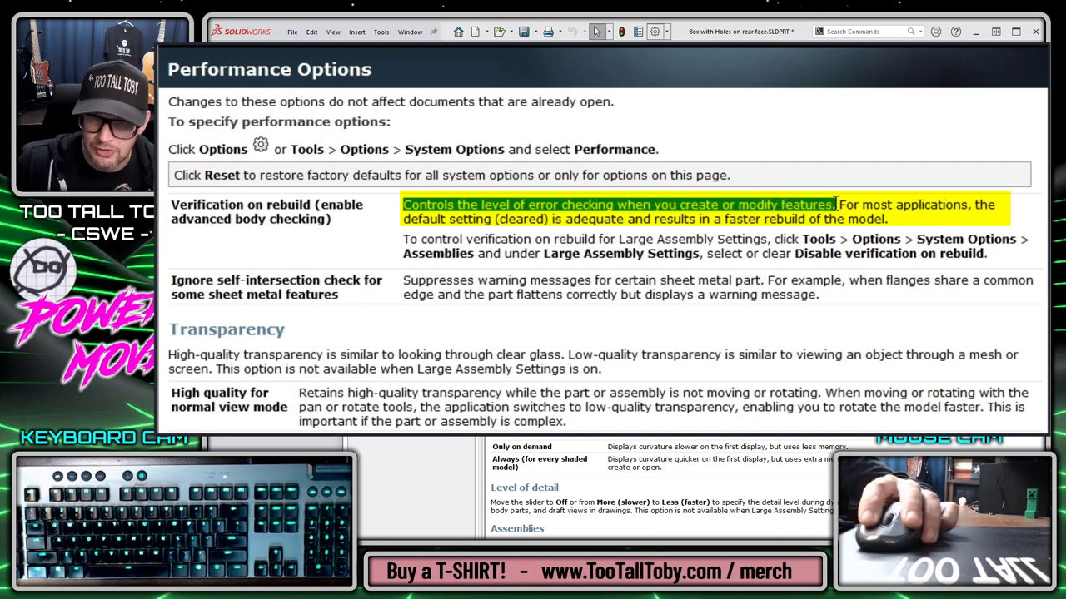
drag(836, 203, 567, 221)
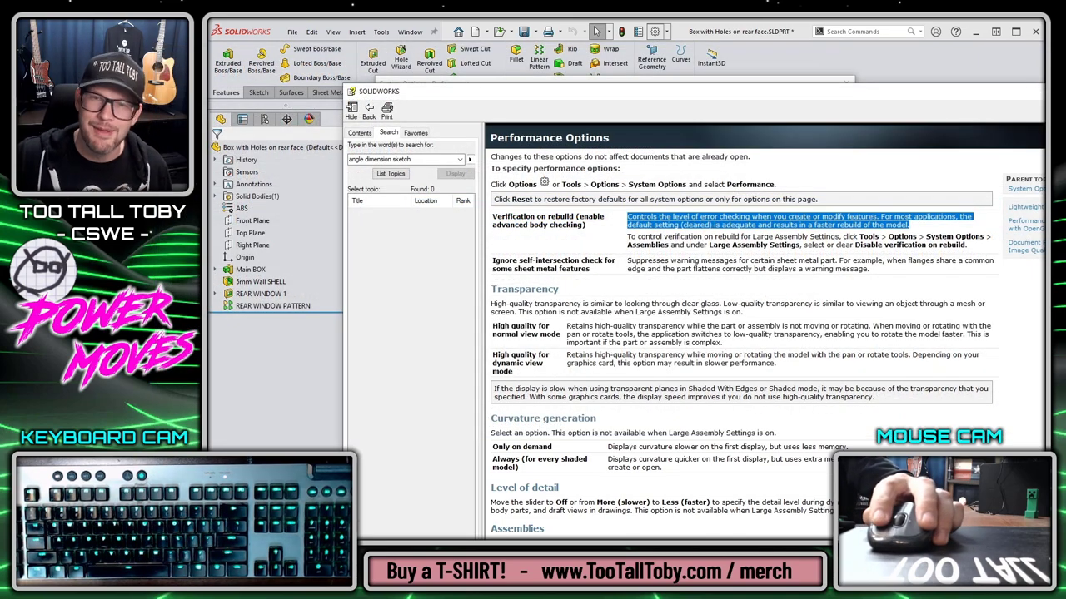
click(254, 135)
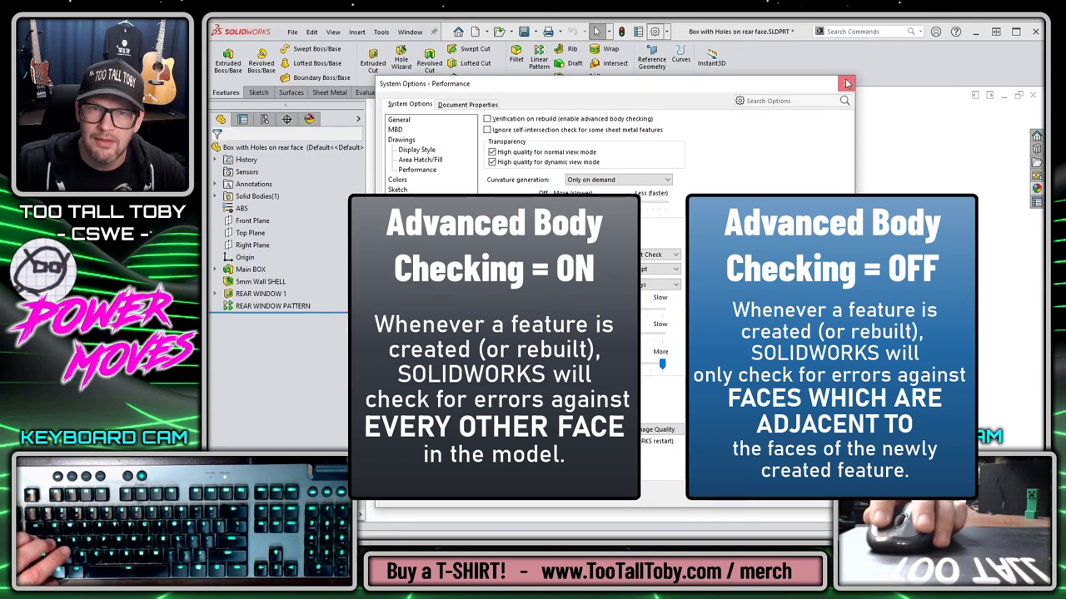
Close the system options, then start and cancel a shell, selecting a 5mm Wall shell face
click(847, 83)
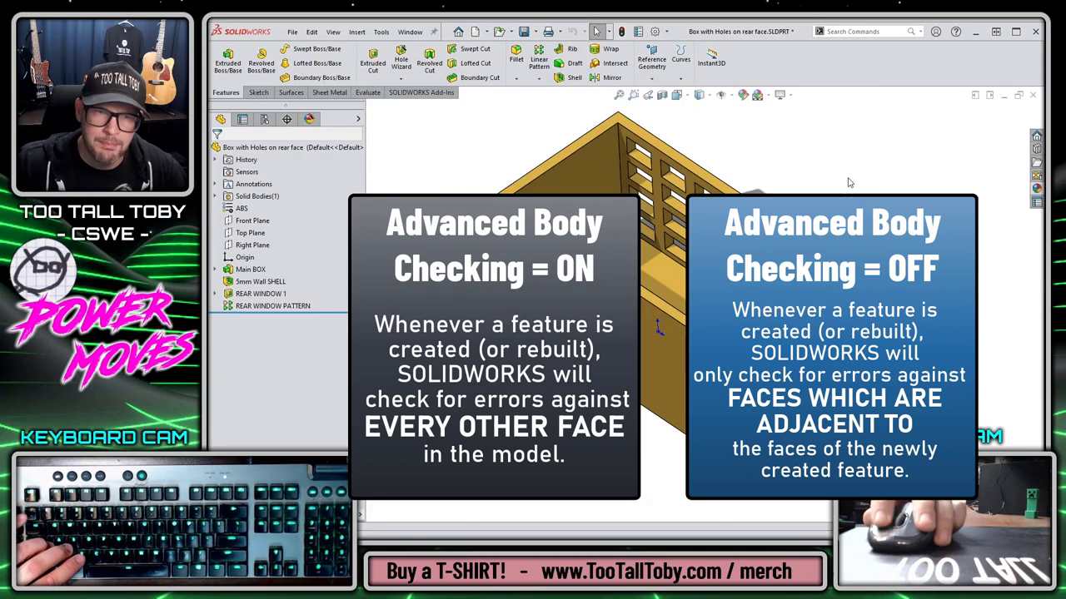
key(s)
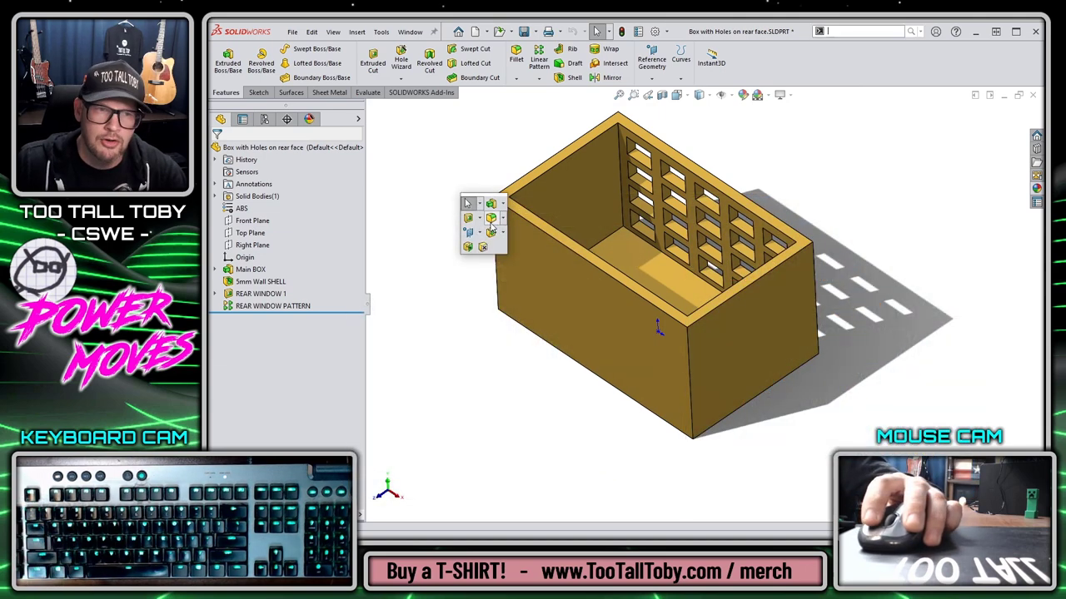
click(491, 218)
key(Escape)
click(560, 188)
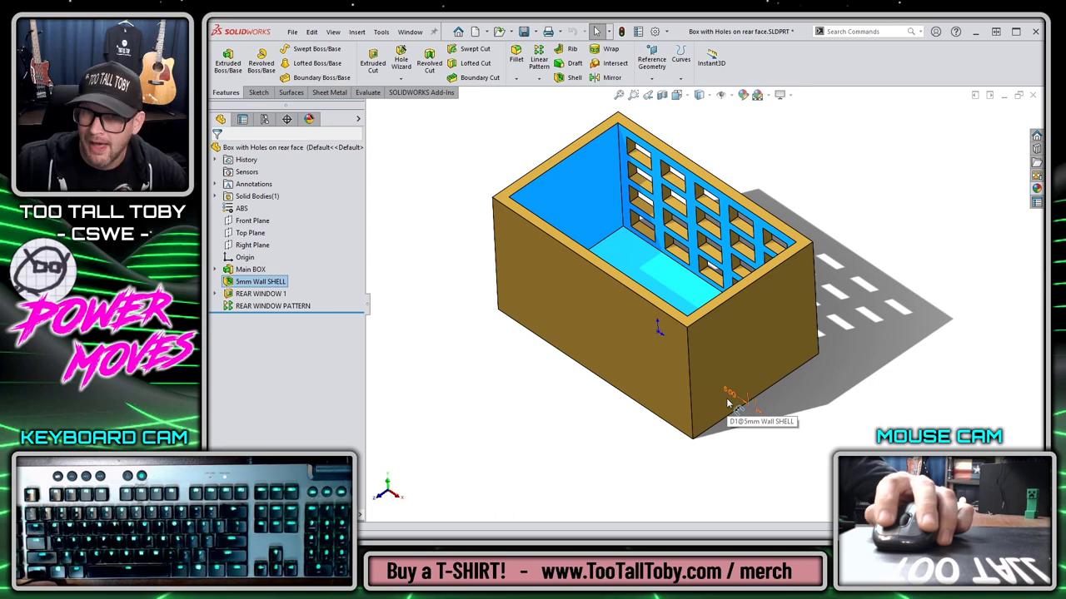
key(Escape)
Fillet the box's bottom front edge with the 40 mm radius
key(s)
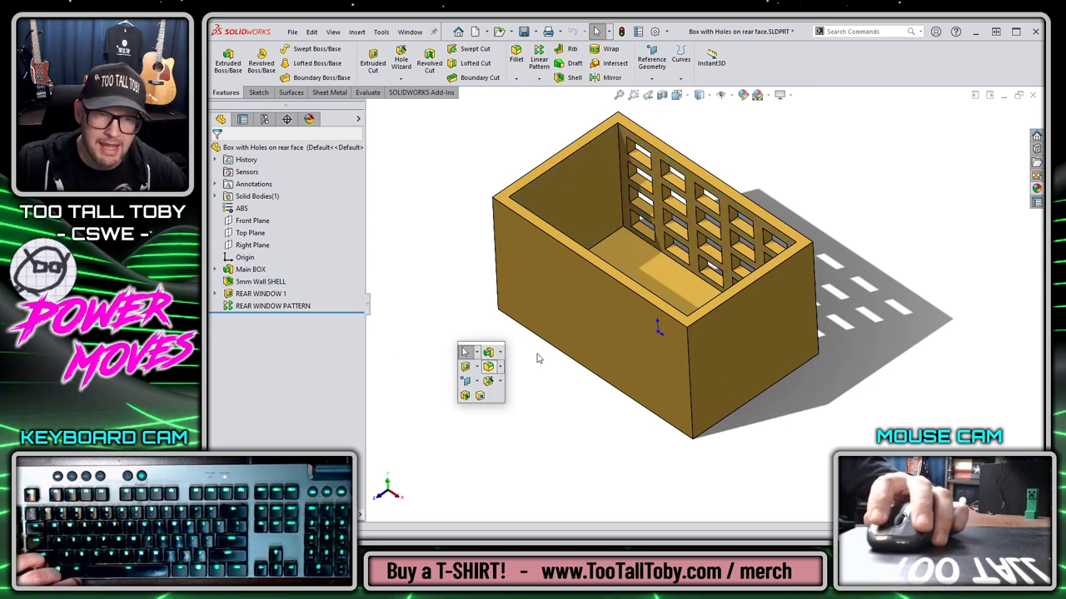
click(488, 366)
click(542, 339)
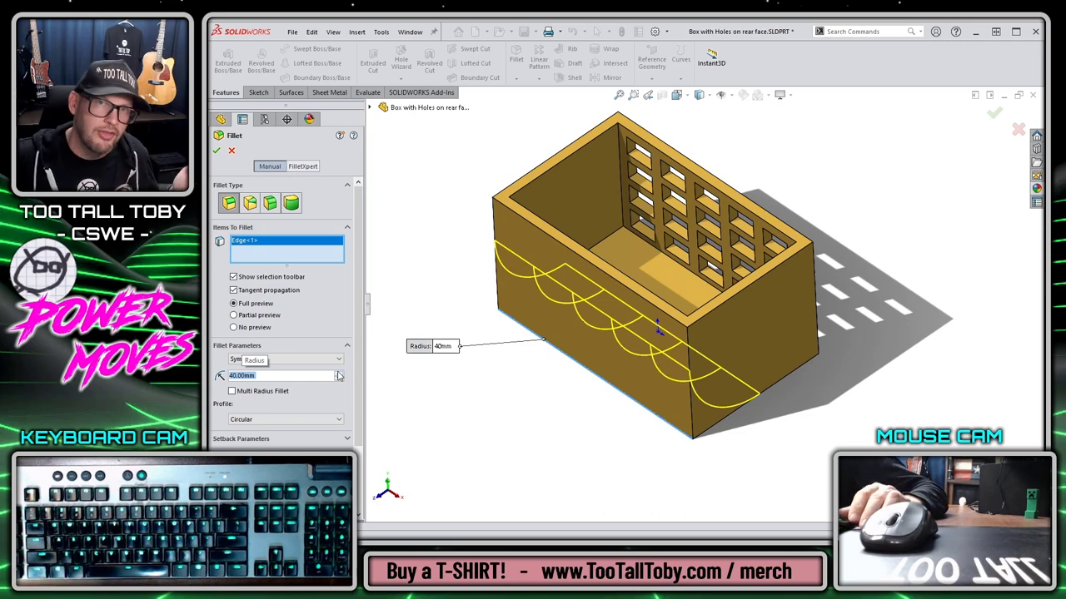
key(Return)
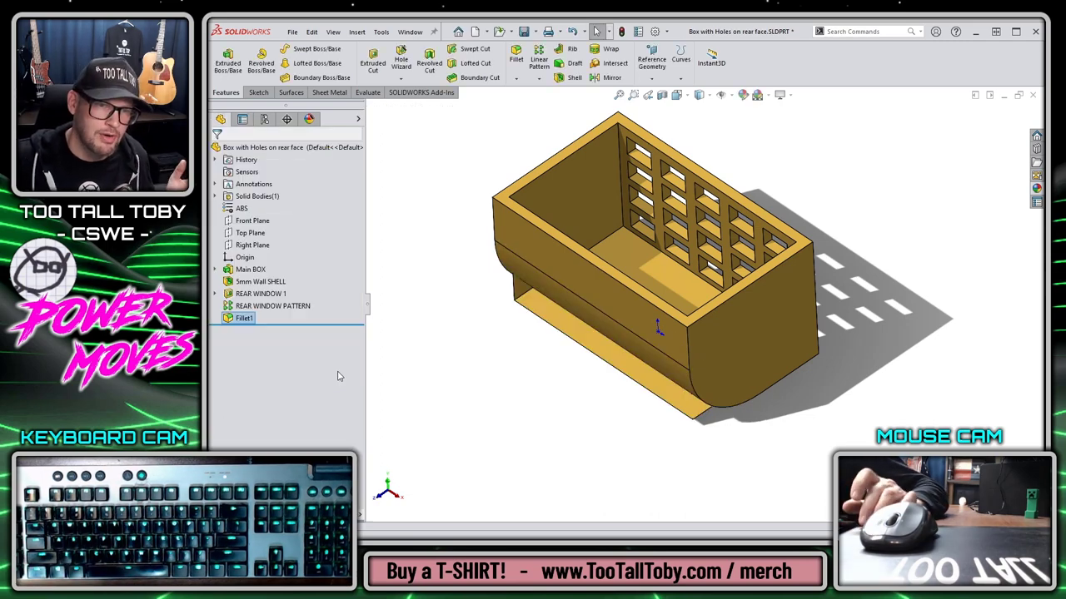
middle_drag(524, 388, 467, 321)
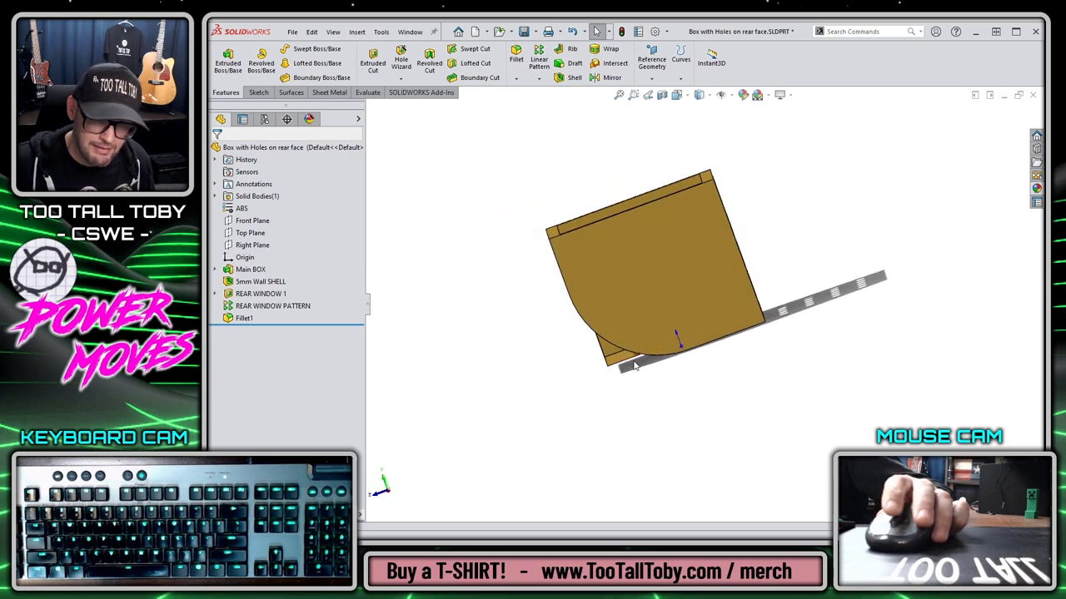
scroll(635, 367, down, 4)
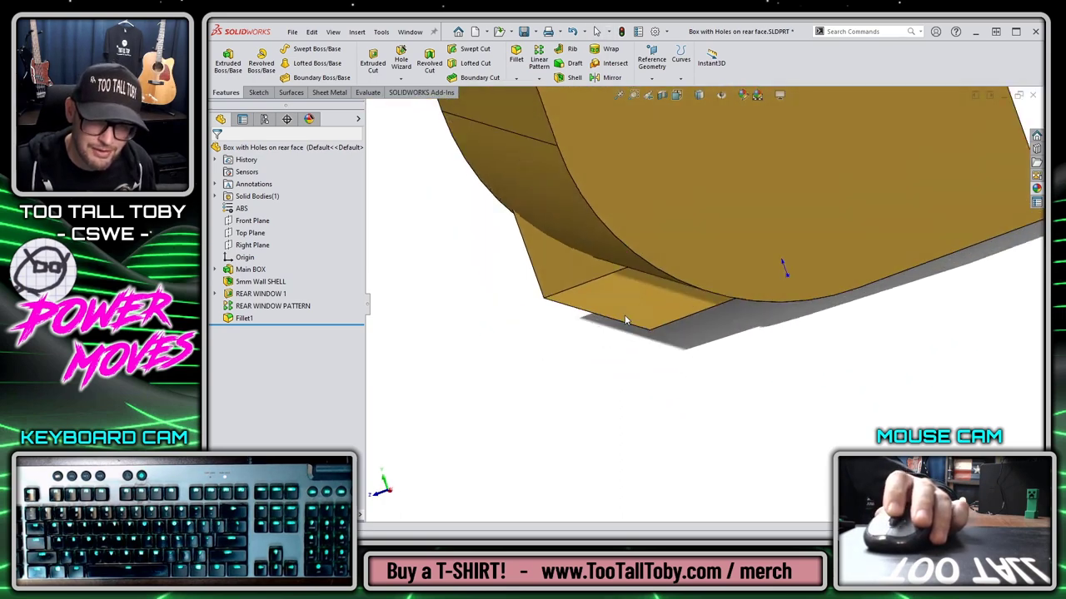
key(f)
middle_drag(703, 197, 639, 175)
scroll(695, 205, down, 3)
click(681, 200)
click(621, 169)
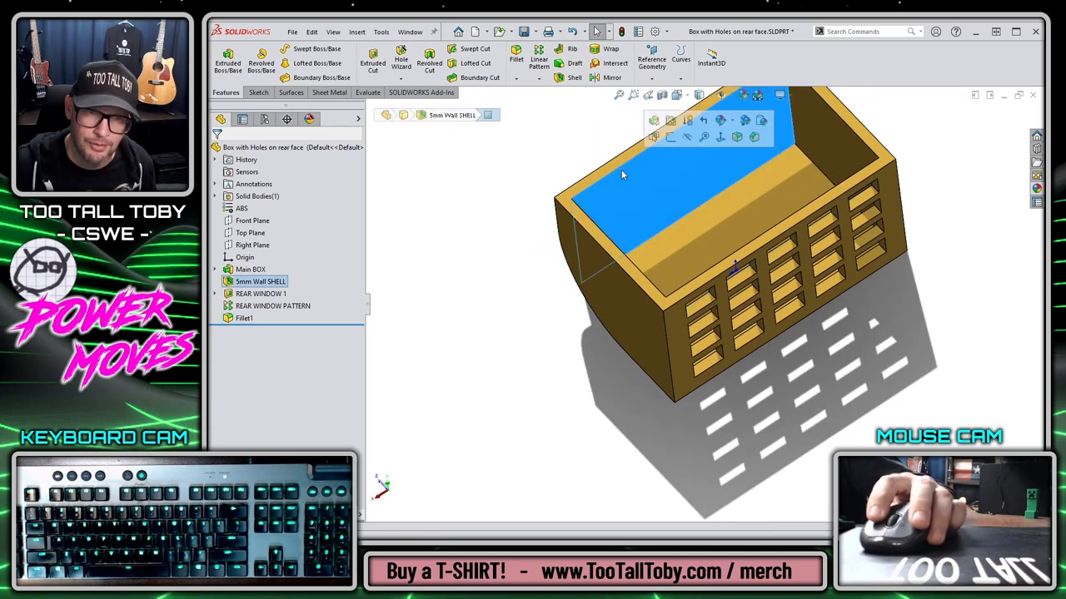
click(654, 238)
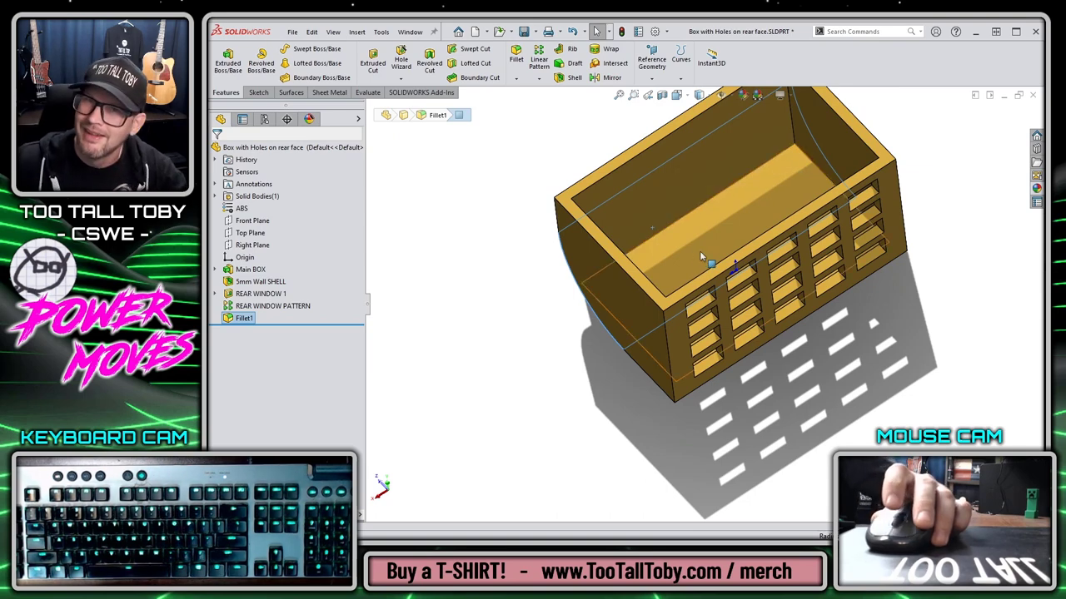
middle_drag(631, 333, 733, 246)
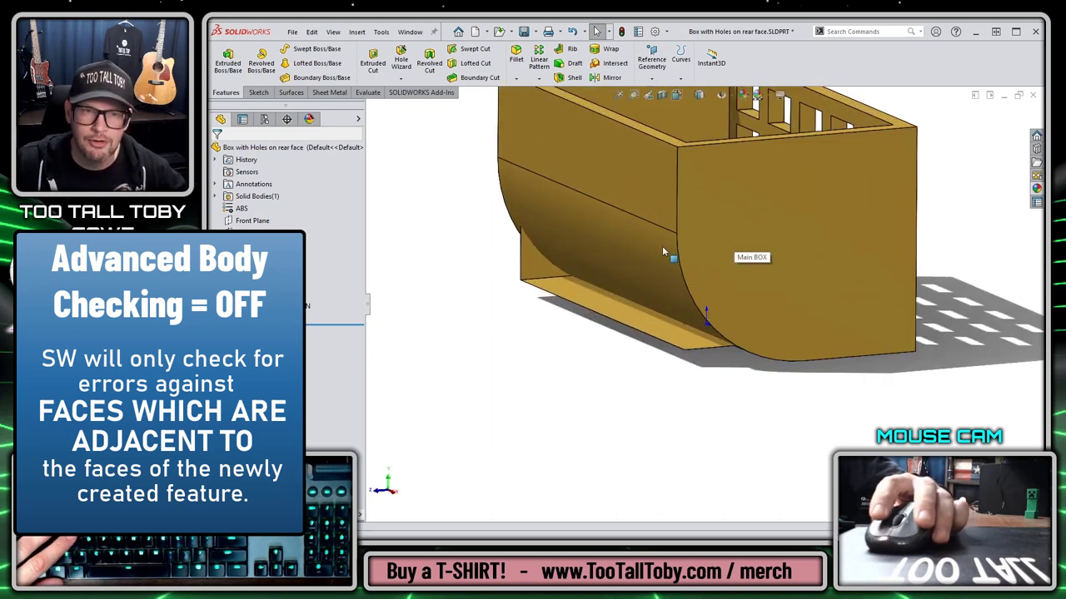
click(666, 243)
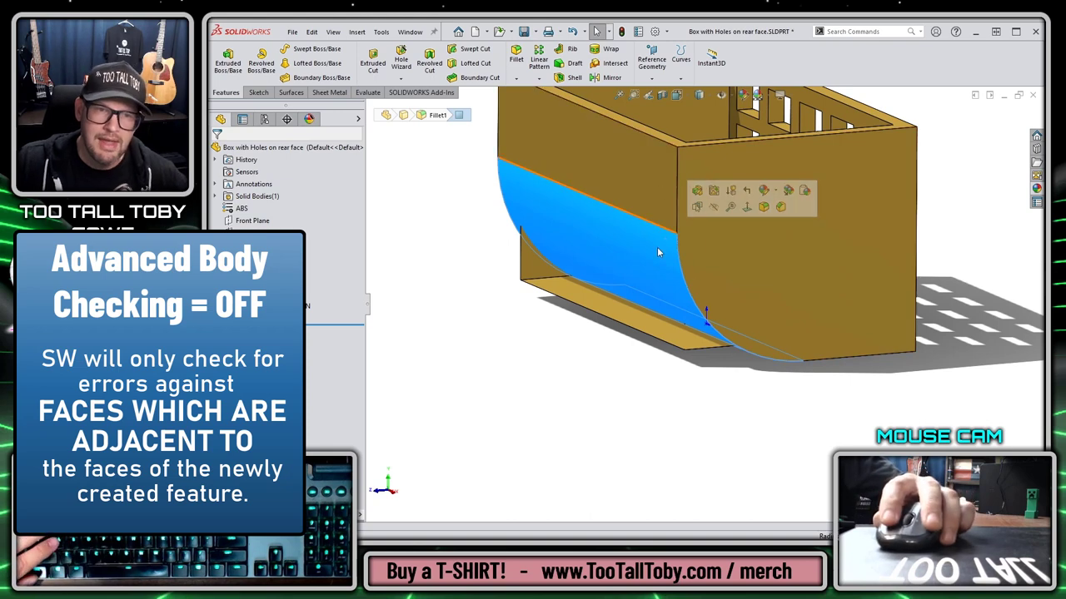
click(651, 200)
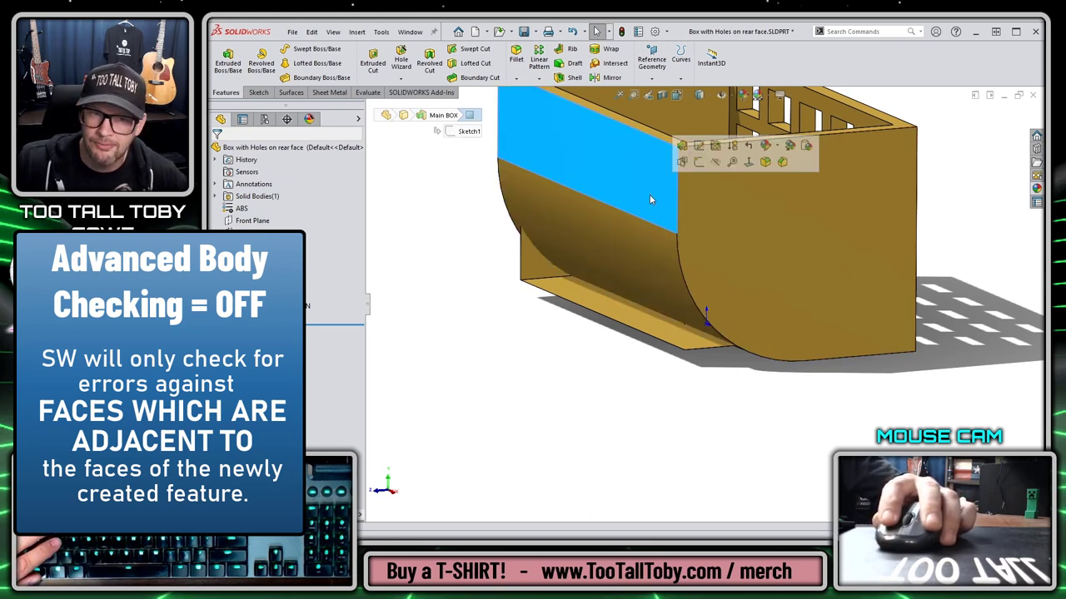
ctrl+click(791, 355)
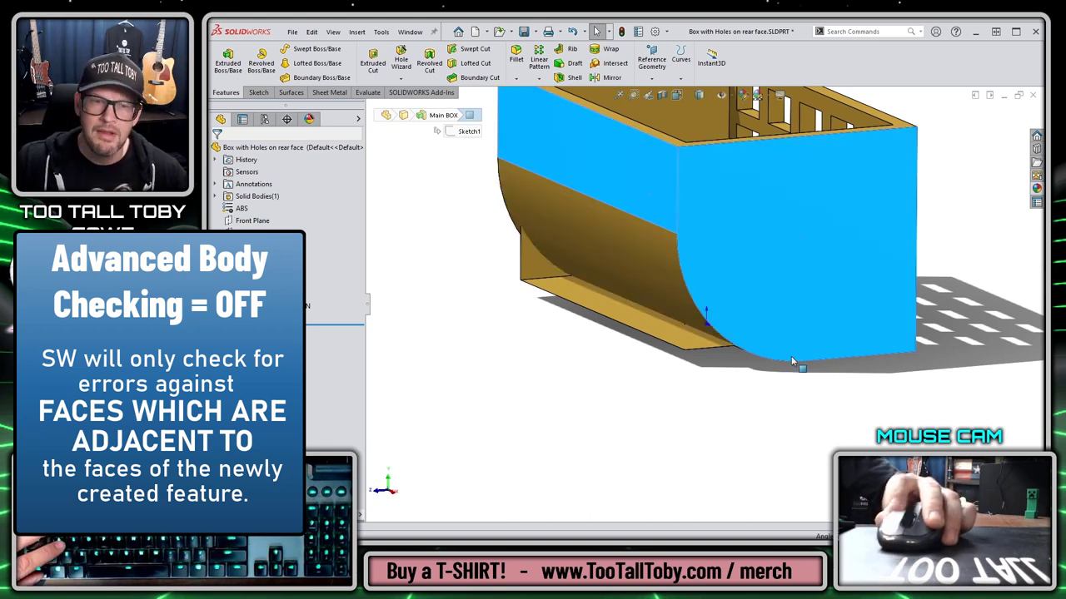
mouse_move(791, 355)
middle_down()
mouse_move(804, 285)
mouse_move(719, 362)
mouse_move(799, 350)
middle_up()
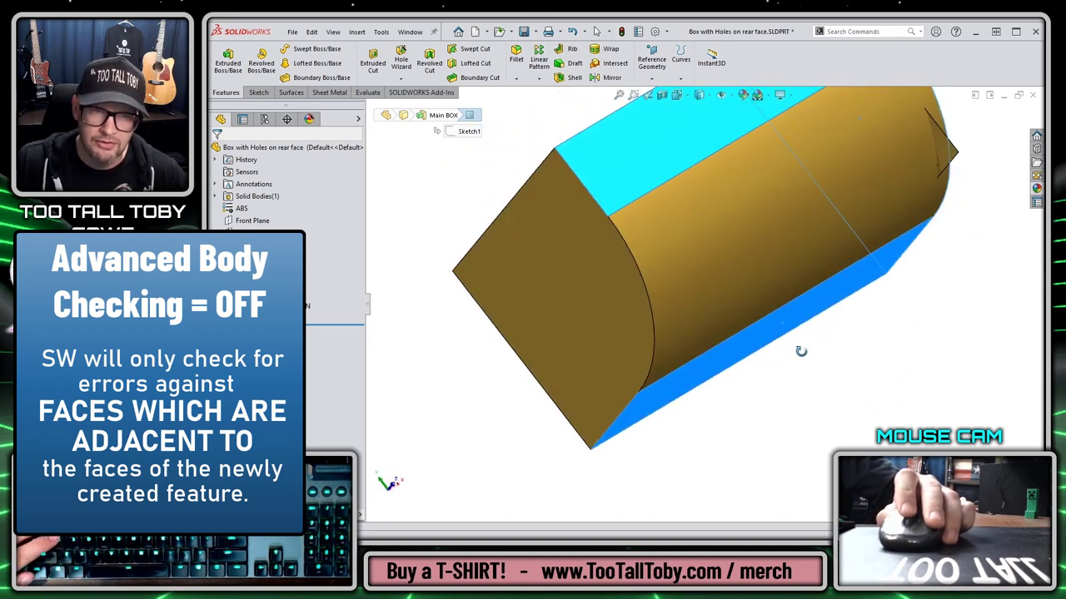
click(584, 276)
middle_drag(861, 388, 829, 334)
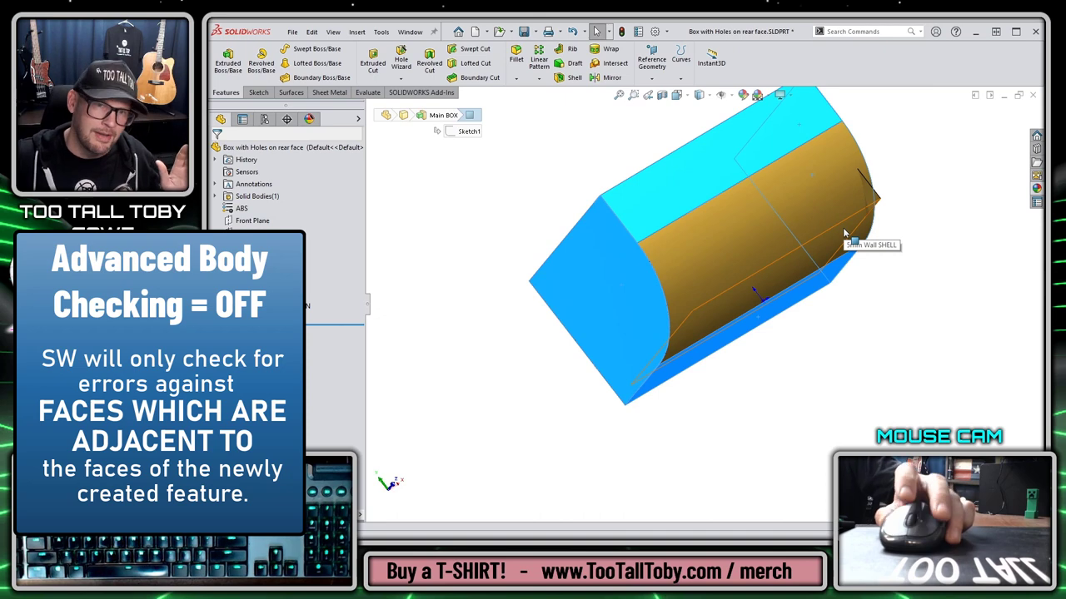
click(664, 240)
middle_drag(841, 341, 707, 452)
key(ctrl+1)
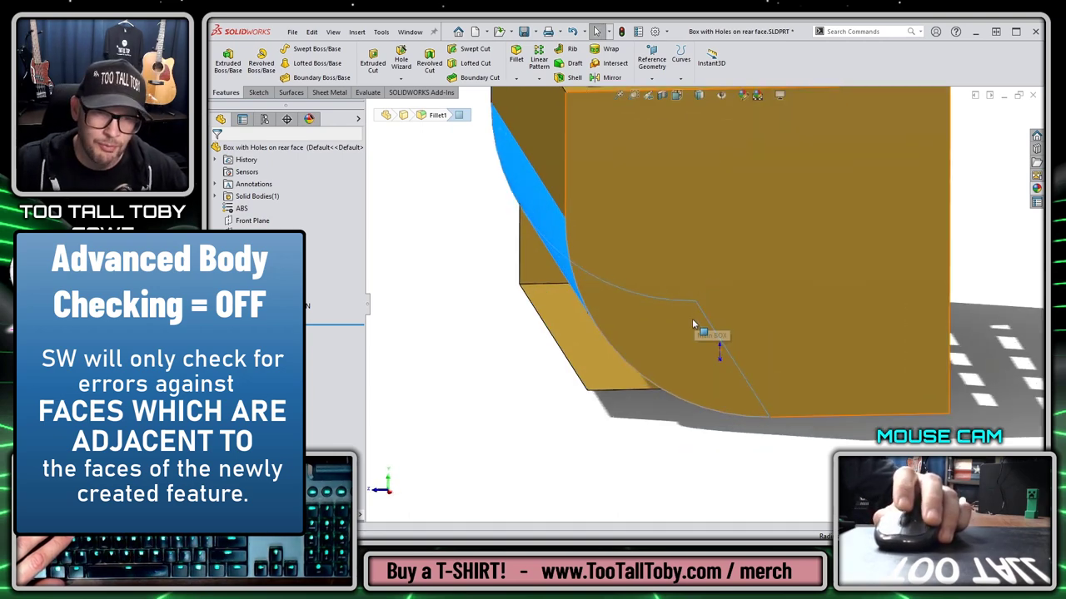
click(593, 417)
middle_drag(572, 423, 558, 442)
scroll(730, 356, up, 2)
middle_drag(731, 356, 778, 302)
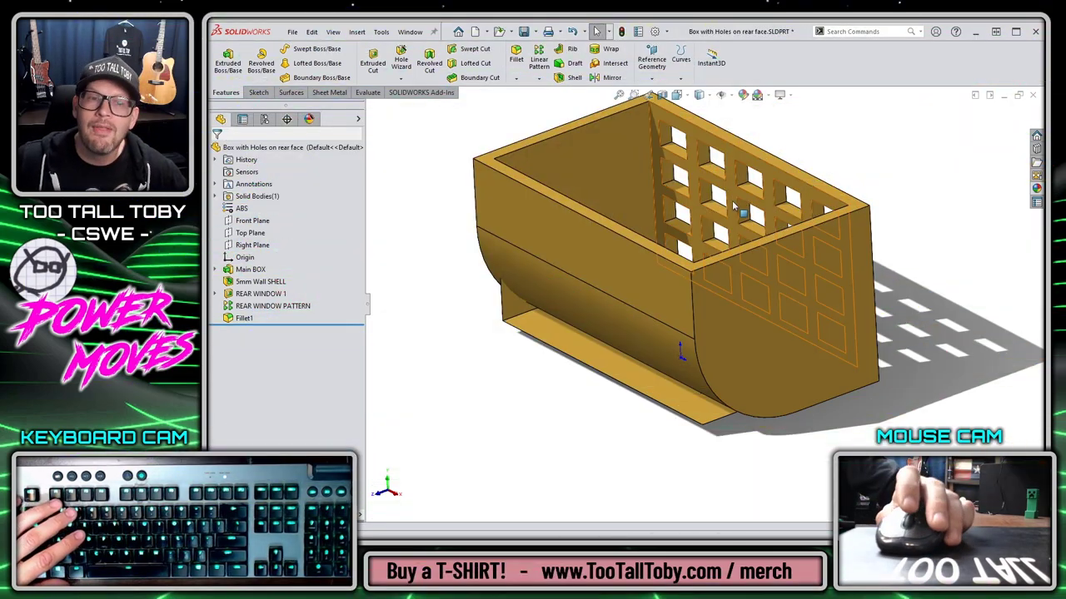
Enable Verification on rebuild, force a full rebuild, and inspect the box for the missing fillet
click(655, 32)
click(325, 325)
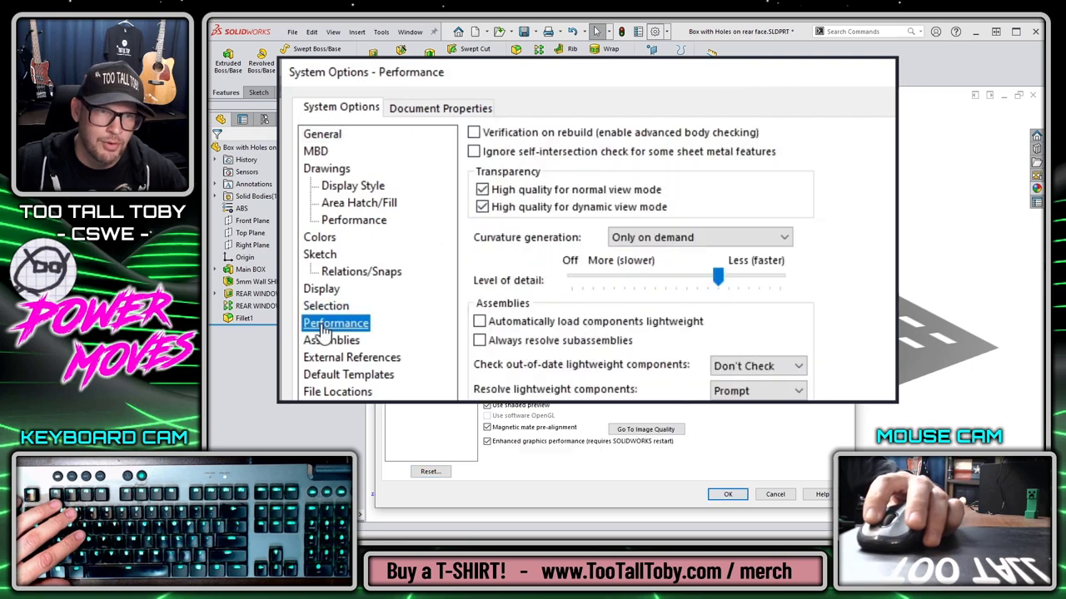
click(526, 135)
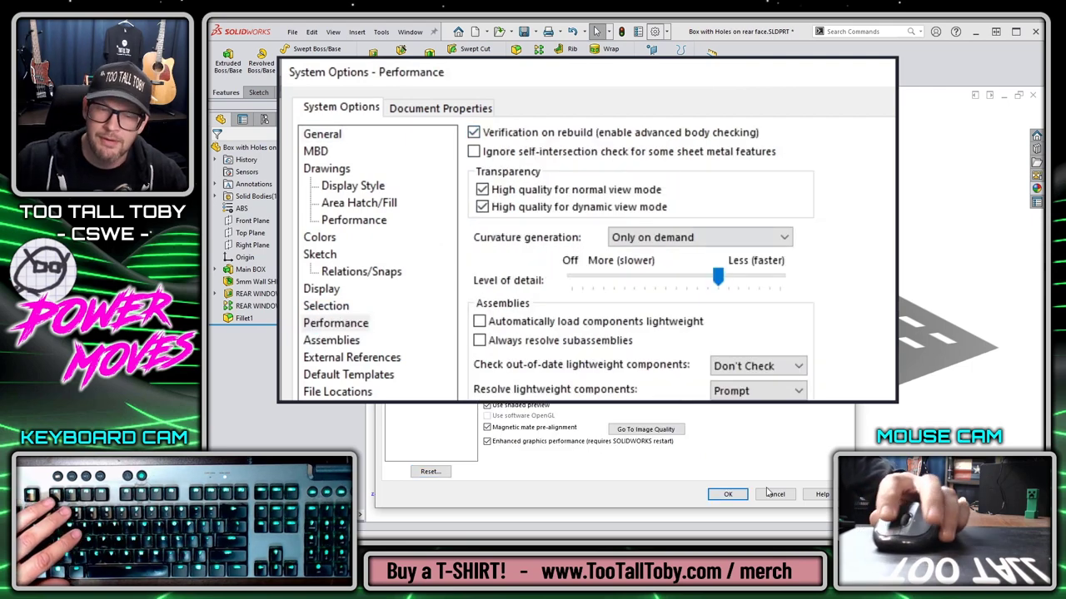
click(726, 495)
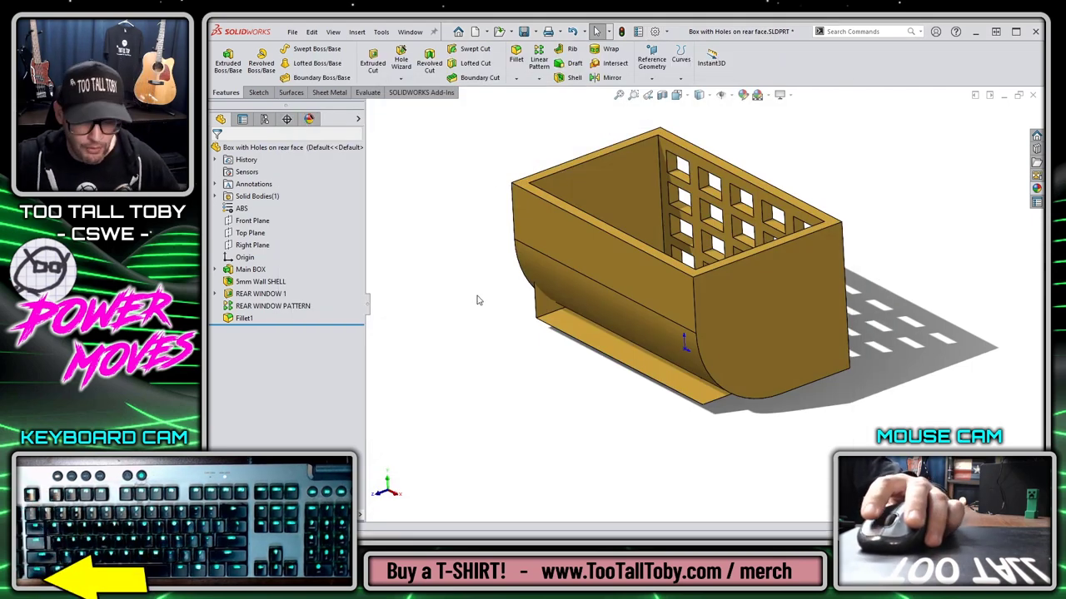
key(ctrl+q)
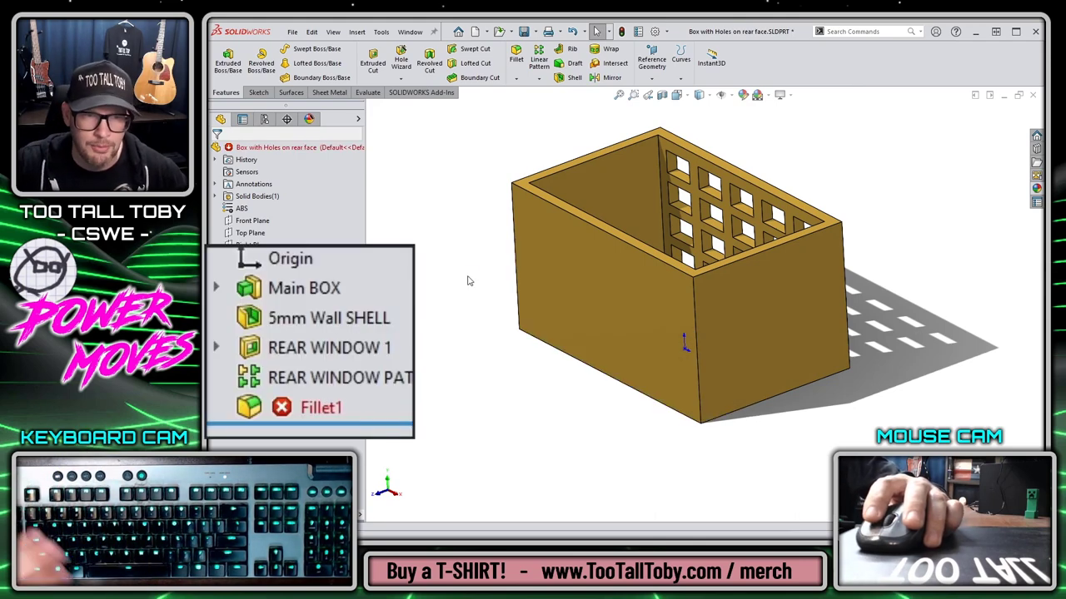
middle_drag(444, 343, 848, 315)
Switch advanced body checking back off in the Performance options
click(654, 31)
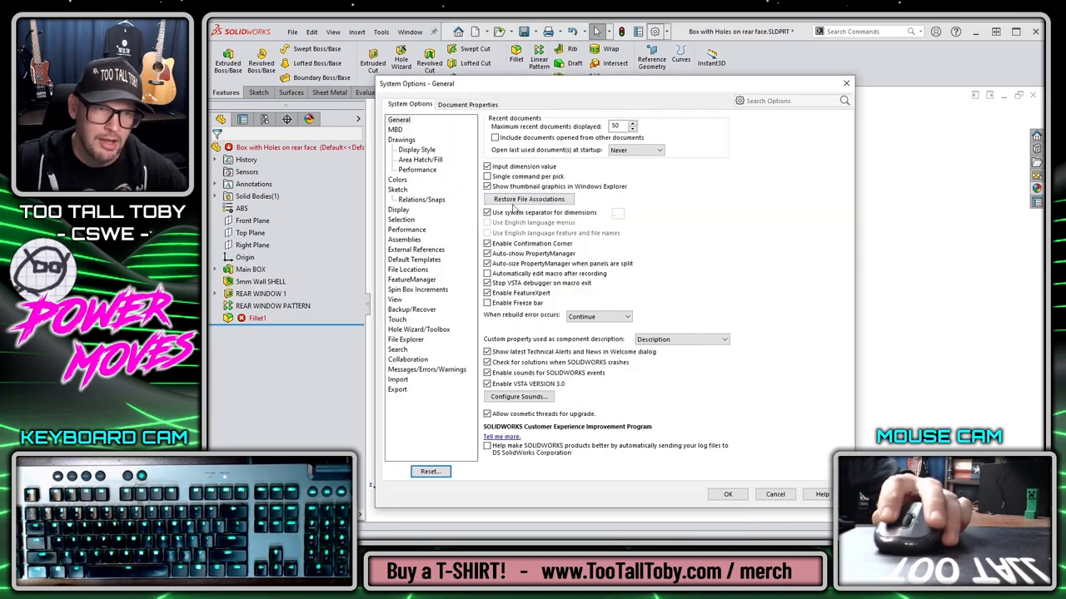
click(322, 327)
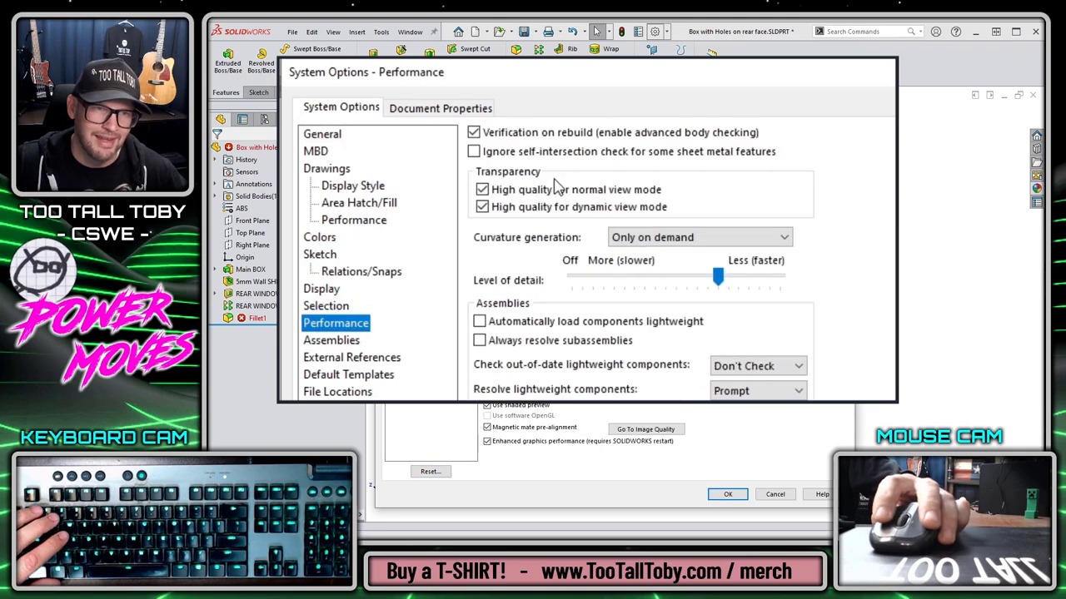
click(721, 497)
Rebuild with body checking off and inspect the 40 mm fillet from several angles
key(ctrl+b)
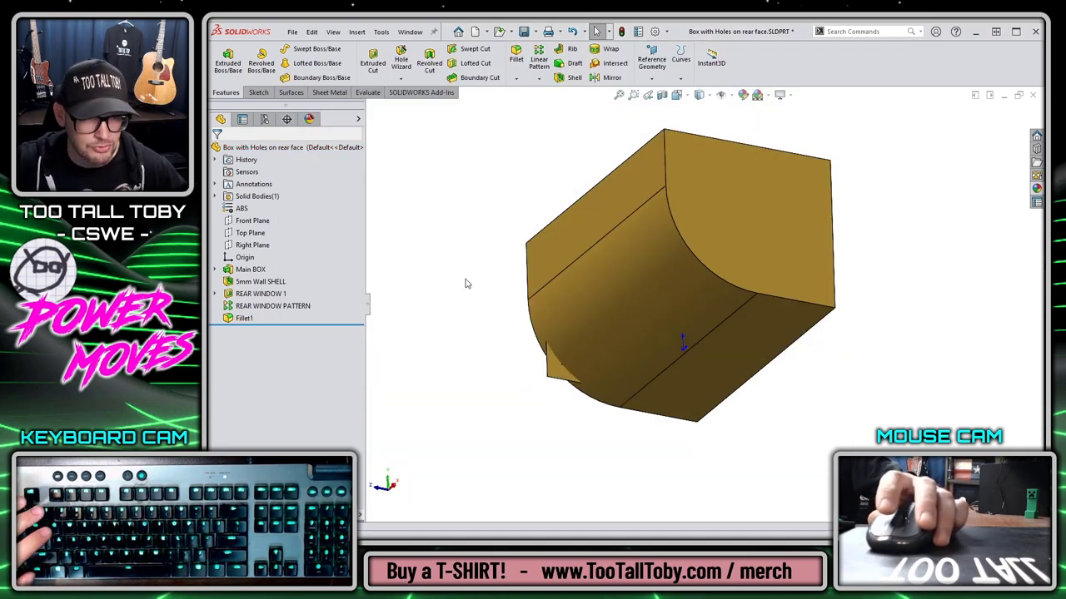
middle_drag(464, 283, 424, 391)
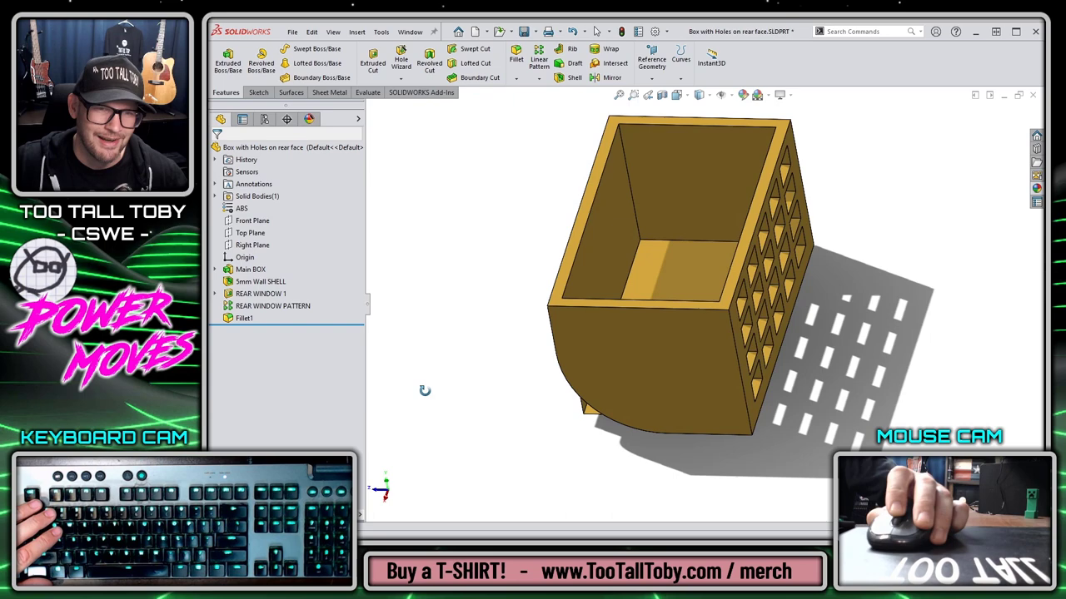
click(617, 257)
middle_drag(488, 325, 525, 311)
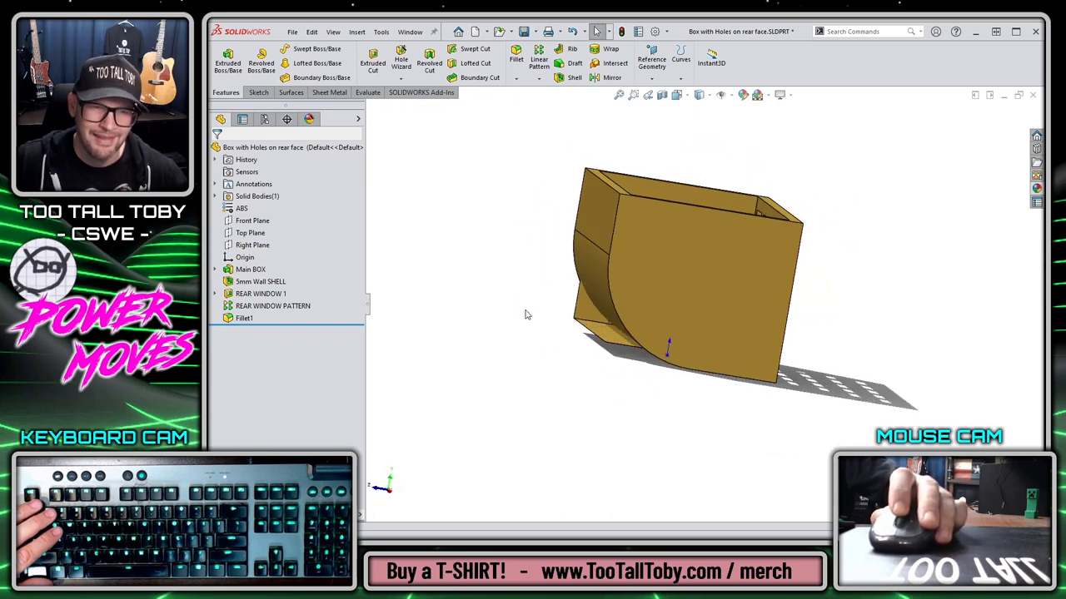
Re-enable Verification on rebuild and force a full rebuild, so Fillet1 fails
click(656, 33)
click(336, 325)
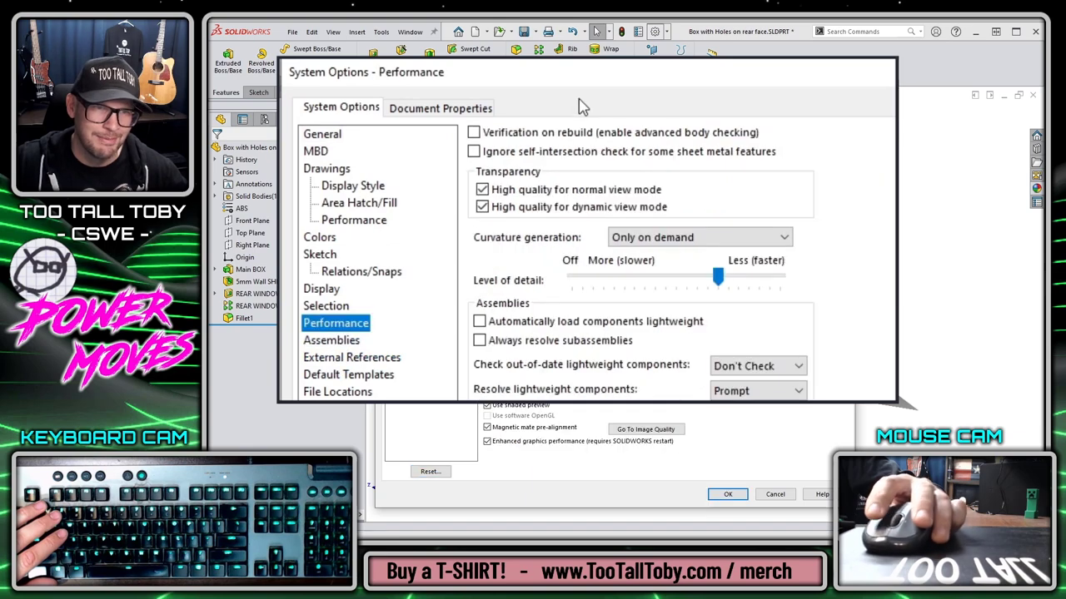
click(726, 495)
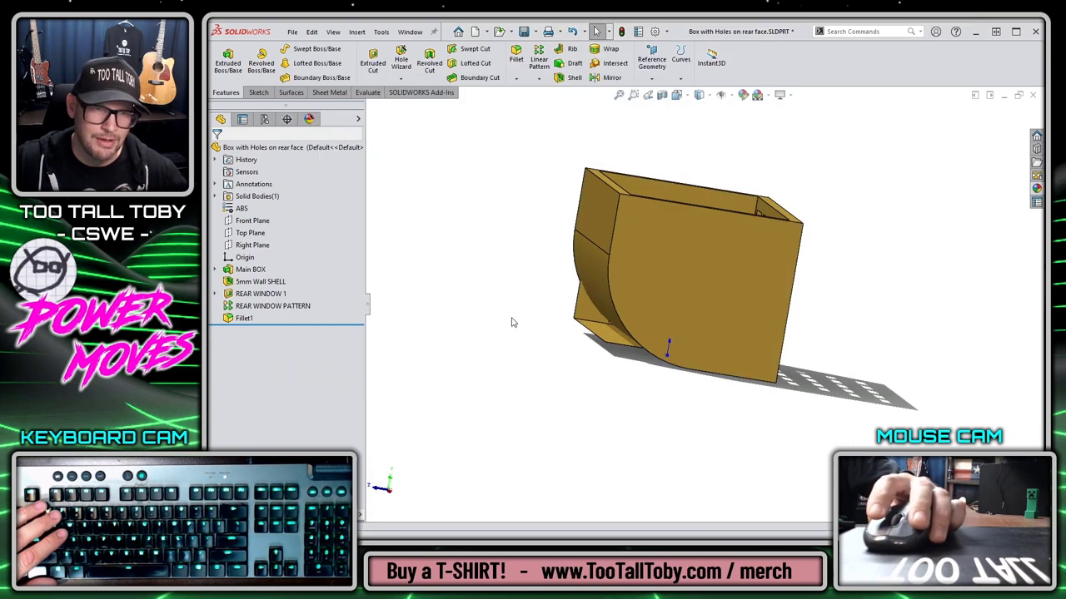
key(ctrl+q)
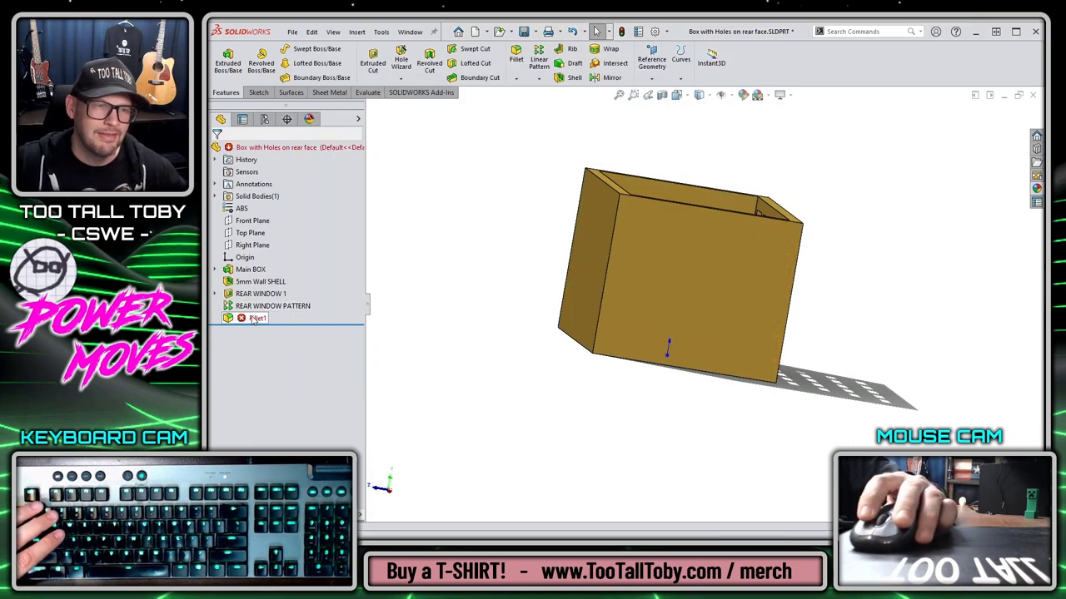
middle_drag(612, 331, 658, 368)
Edit the failing Fillet1 and reduce its radius from 40 mm to 5 mm
scroll(787, 353, down, 2)
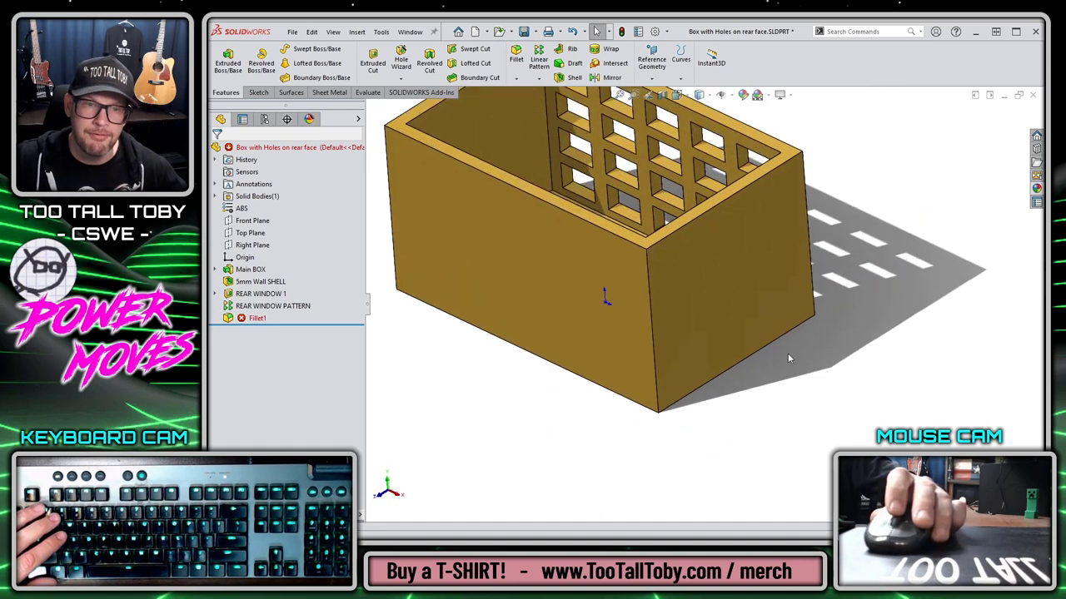
scroll(710, 254, up, 2)
right_click(256, 319)
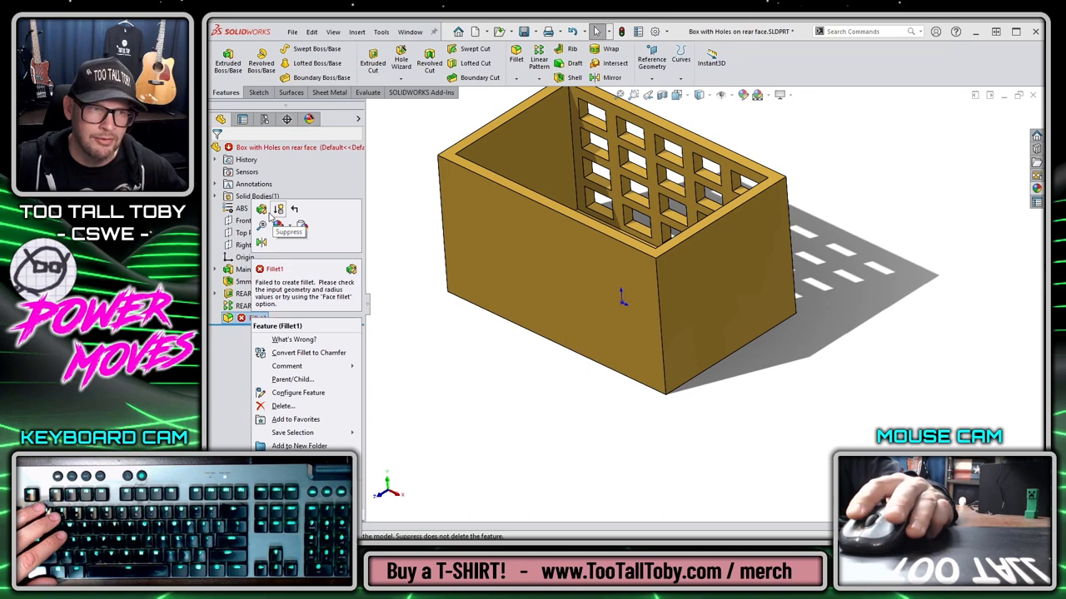
click(261, 209)
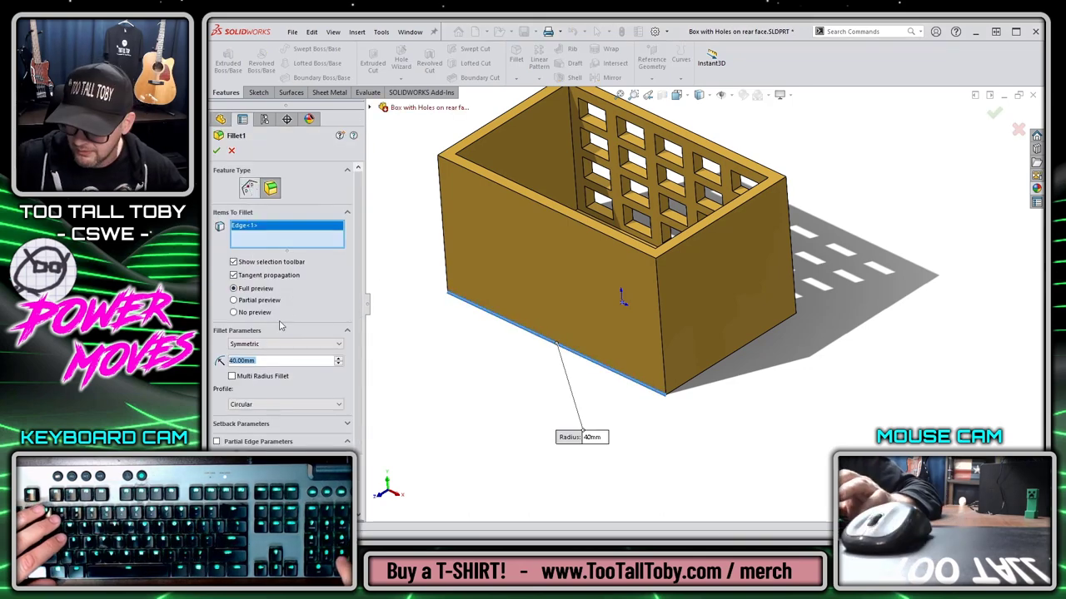
text(5)
key(Return)
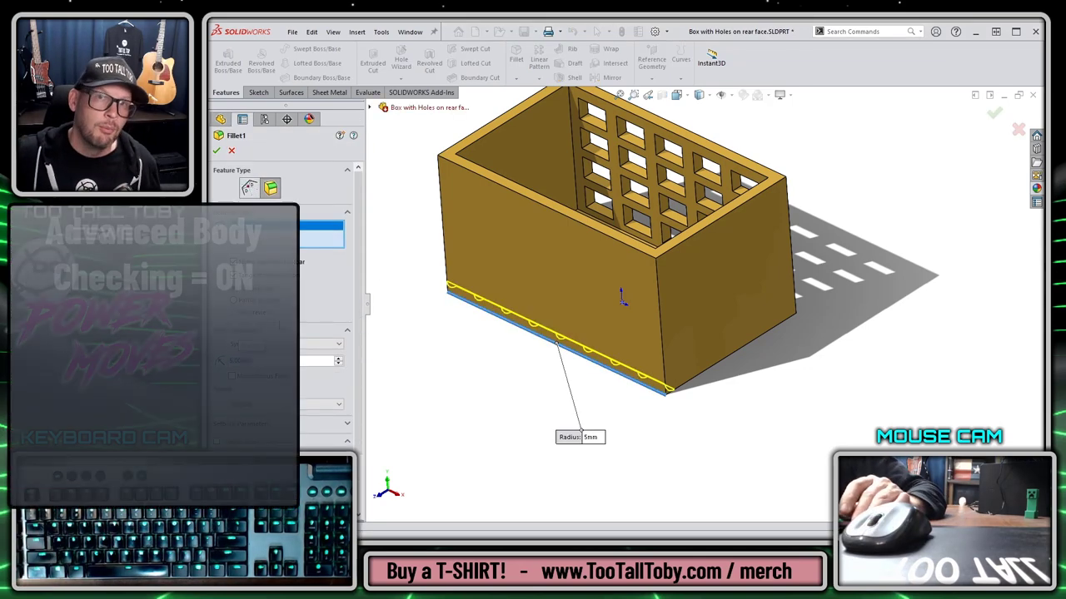
key(Return)
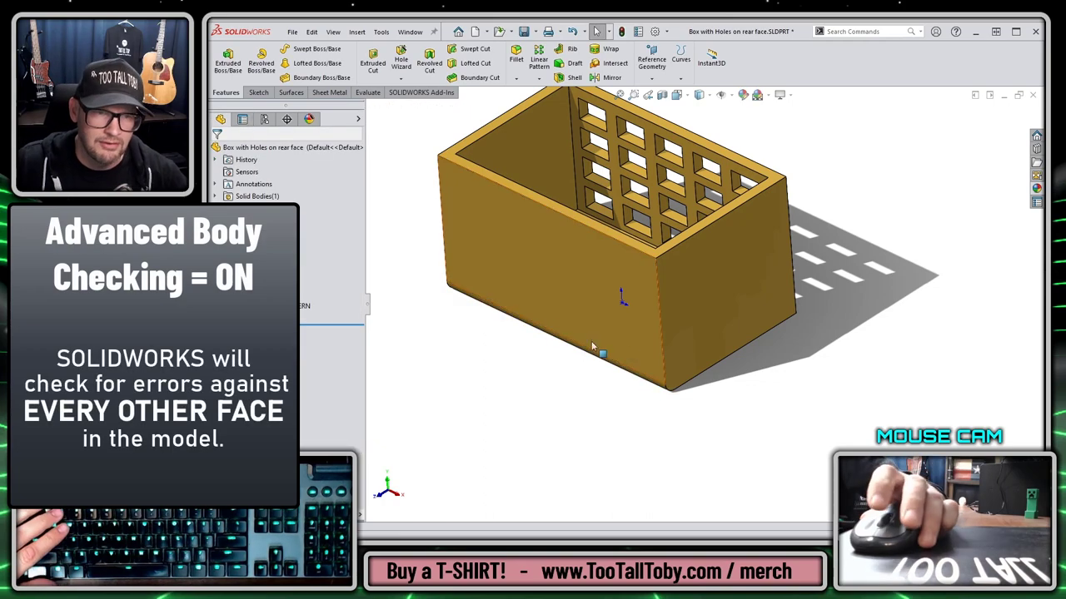
middle_drag(599, 352, 678, 248)
click(499, 319)
click(678, 248)
click(742, 267)
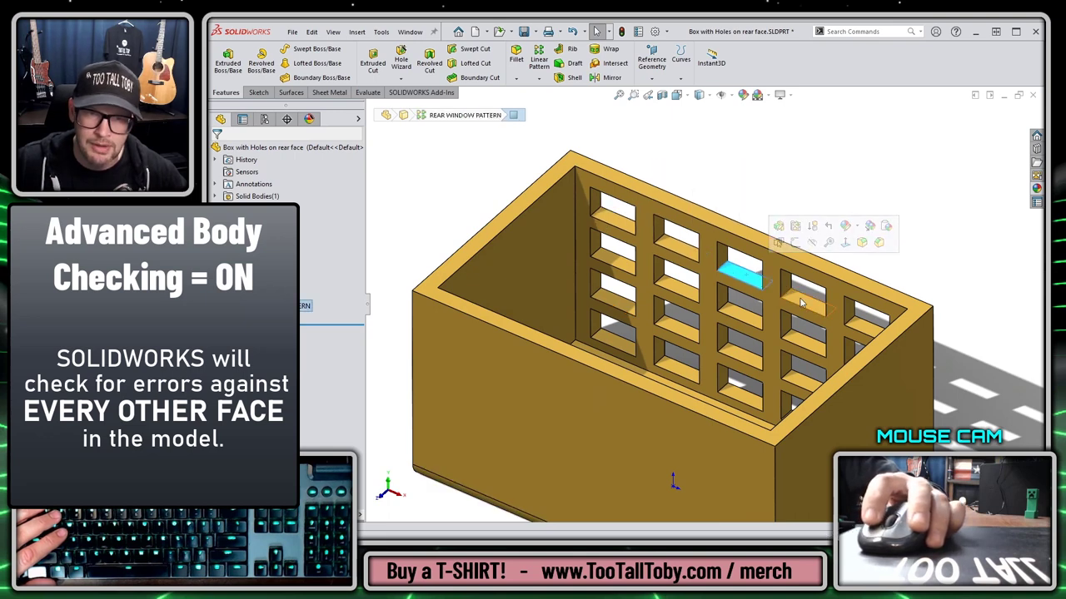
click(809, 303)
click(869, 326)
click(801, 344)
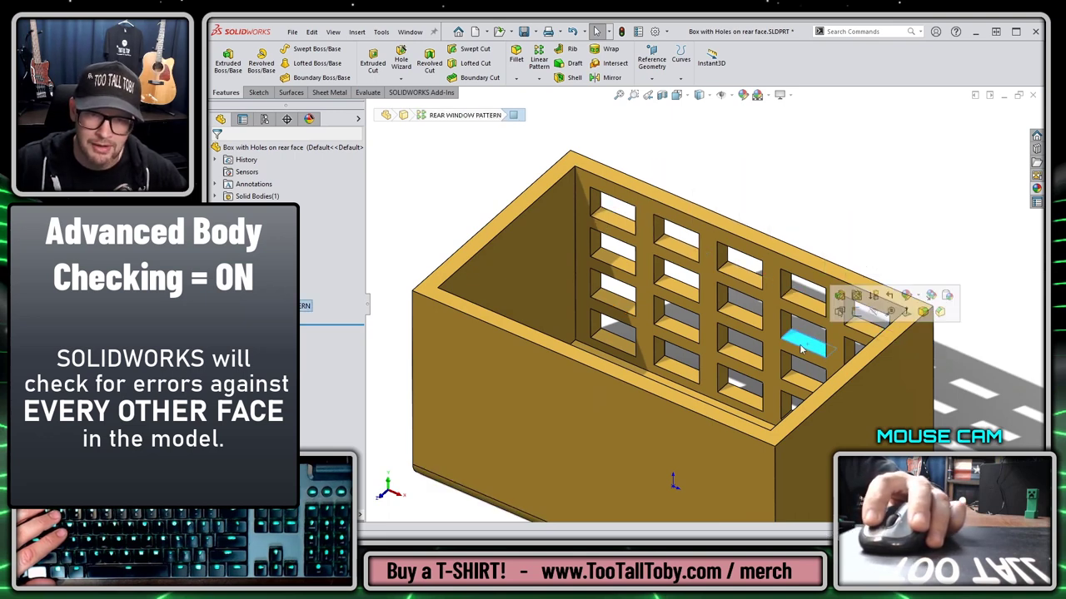
click(741, 323)
click(677, 333)
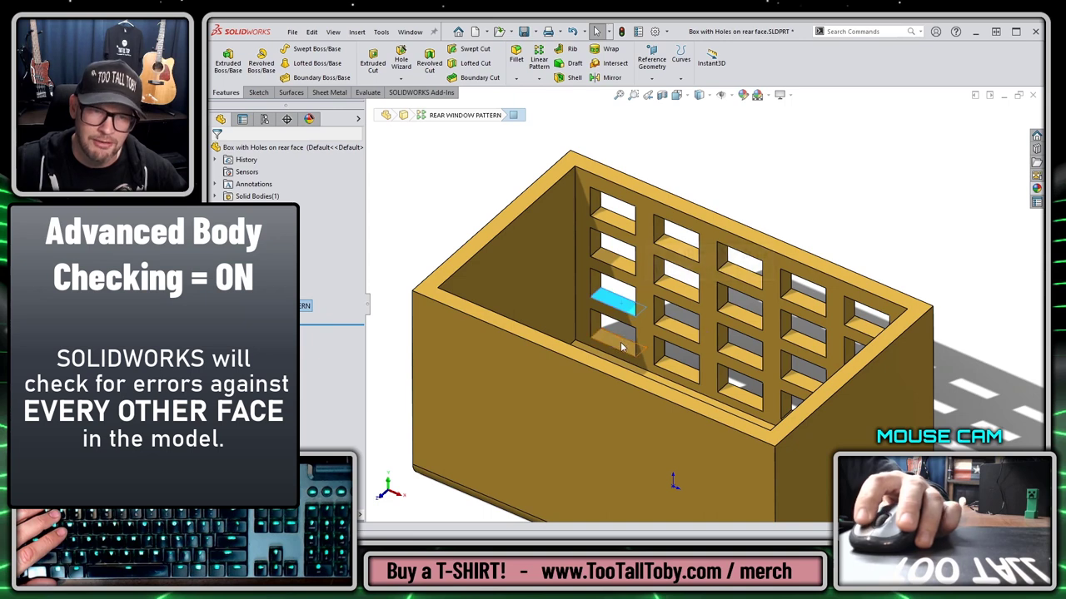
key(ctrl+7)
key(Escape)
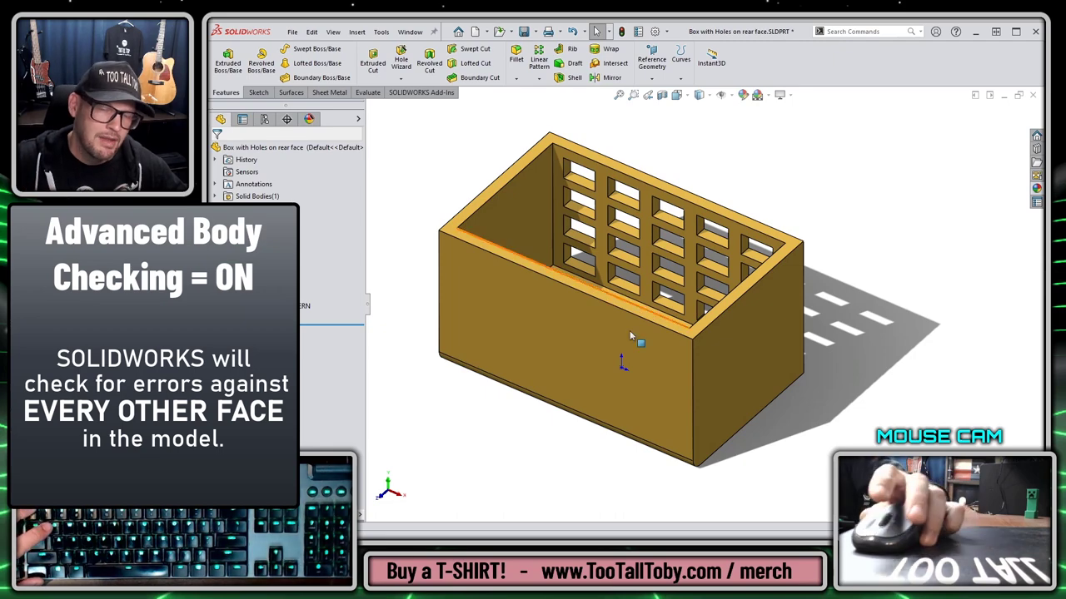
middle_drag(494, 441, 804, 176)
click(611, 372)
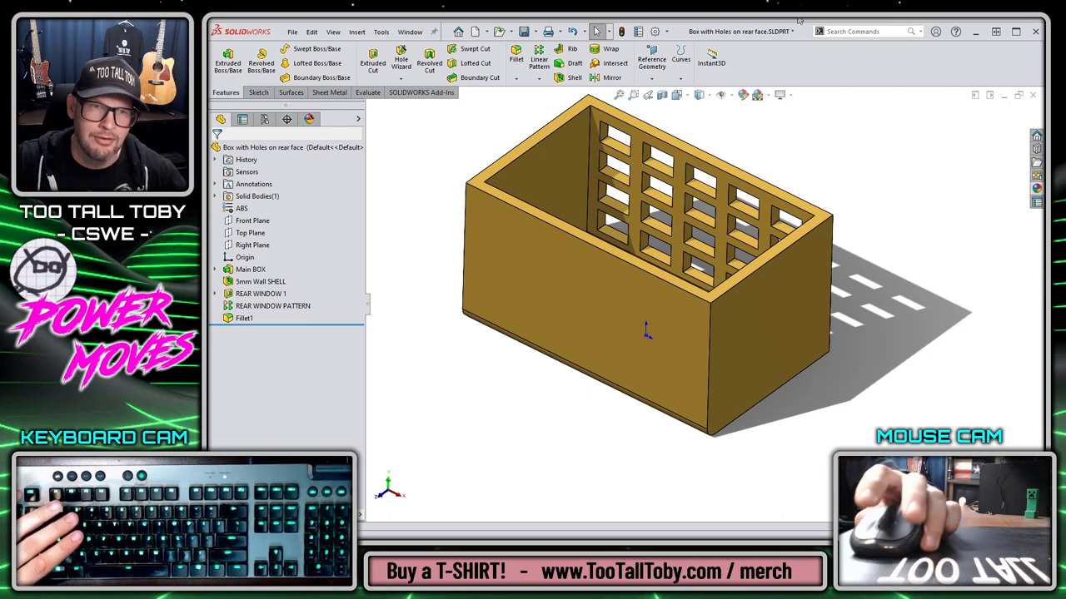
click(655, 33)
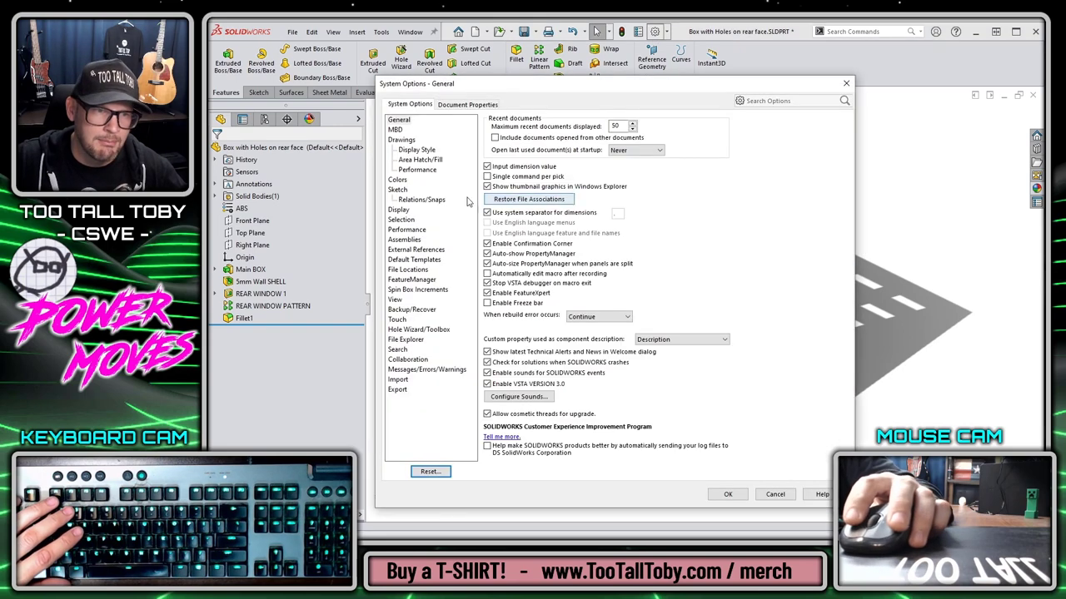
click(337, 324)
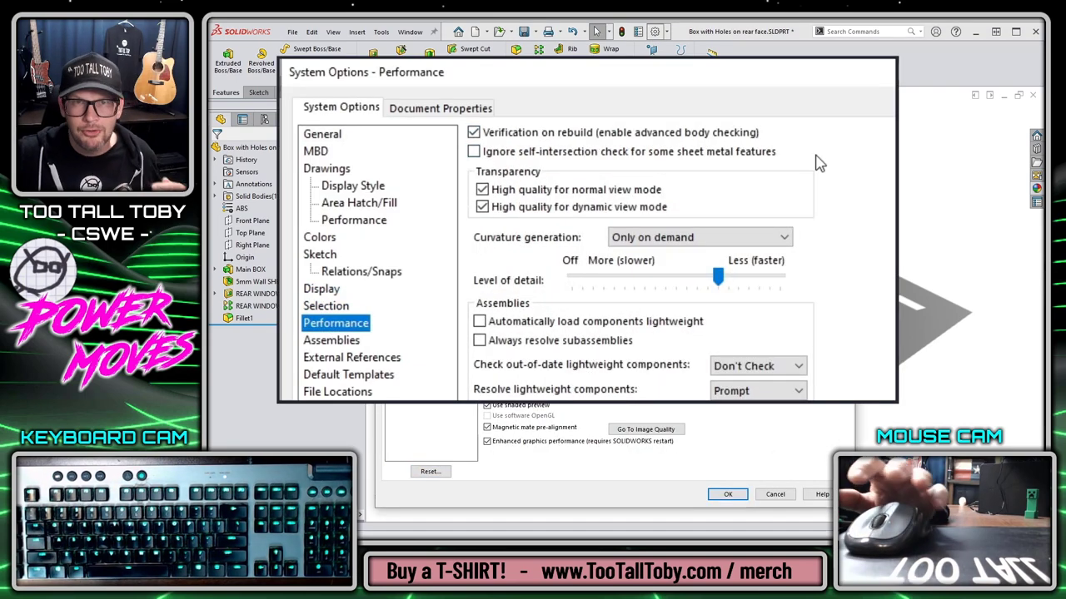
click(723, 496)
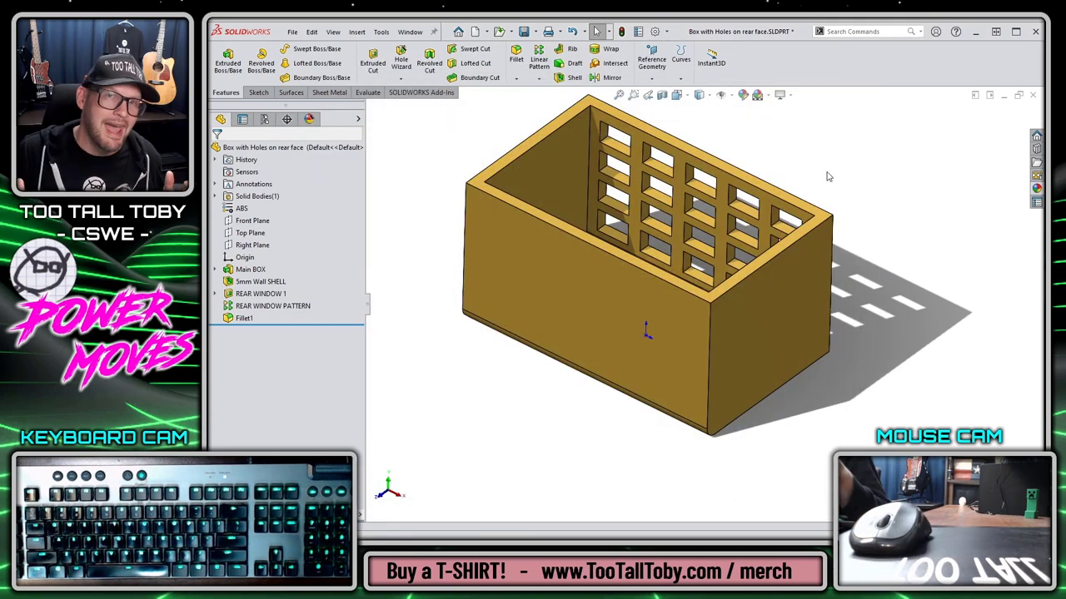